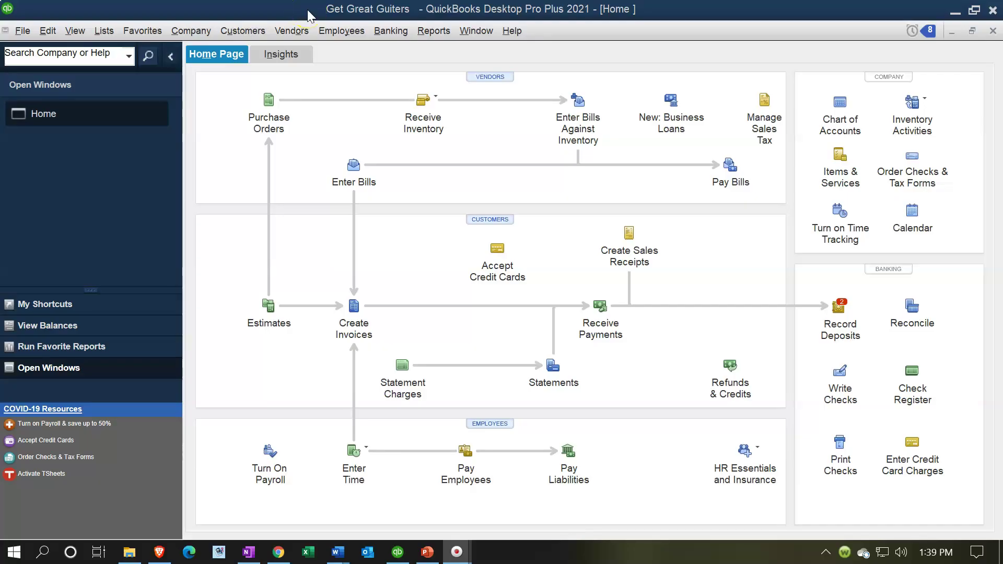
# Step: Return to the Home Page and toggle the Open Windows panel off and back on
pyautogui.click(331, 112)
pyautogui.click(191, 32)
pyautogui.click(234, 57)
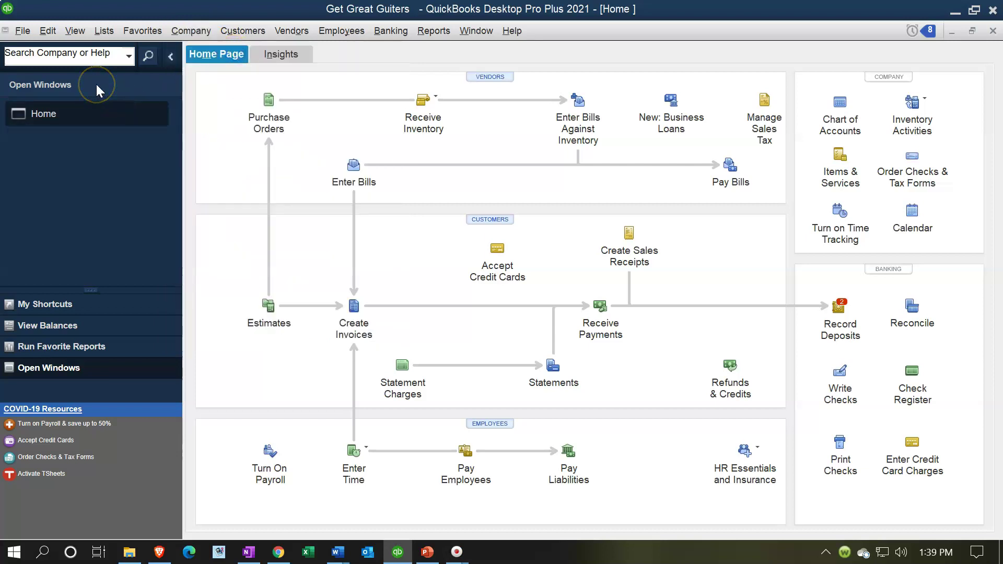
pyautogui.click(81, 33)
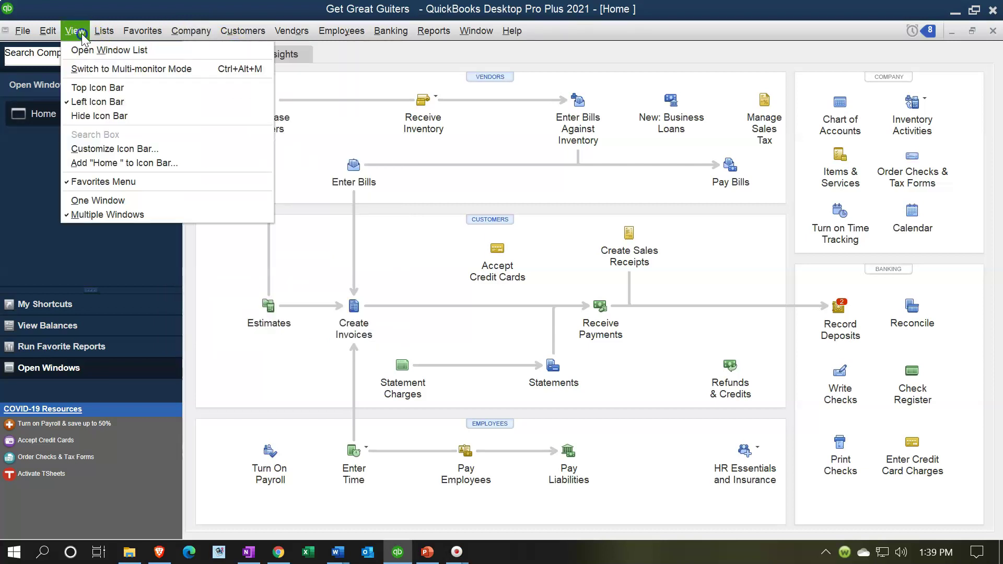
pyautogui.click(141, 52)
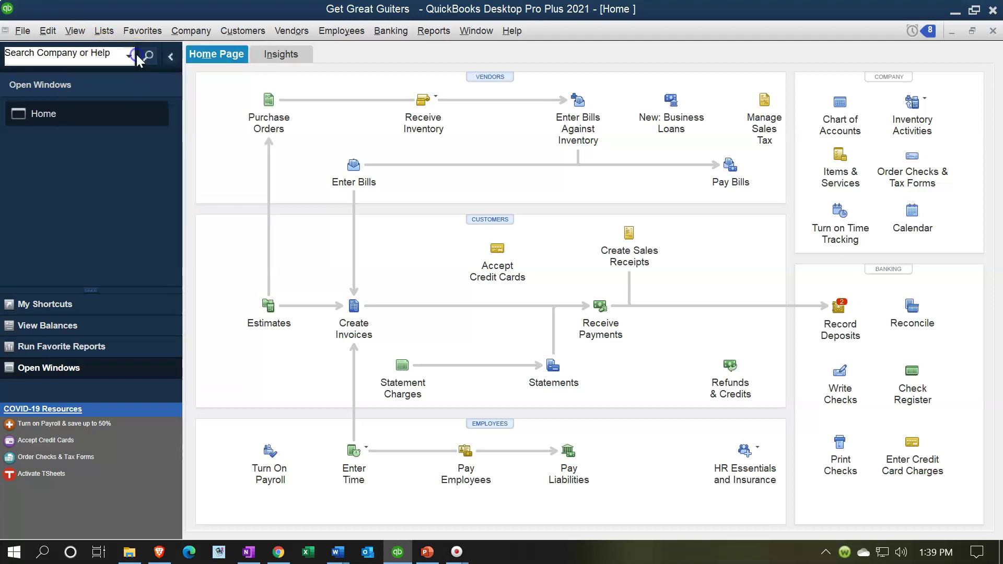
pyautogui.click(165, 58)
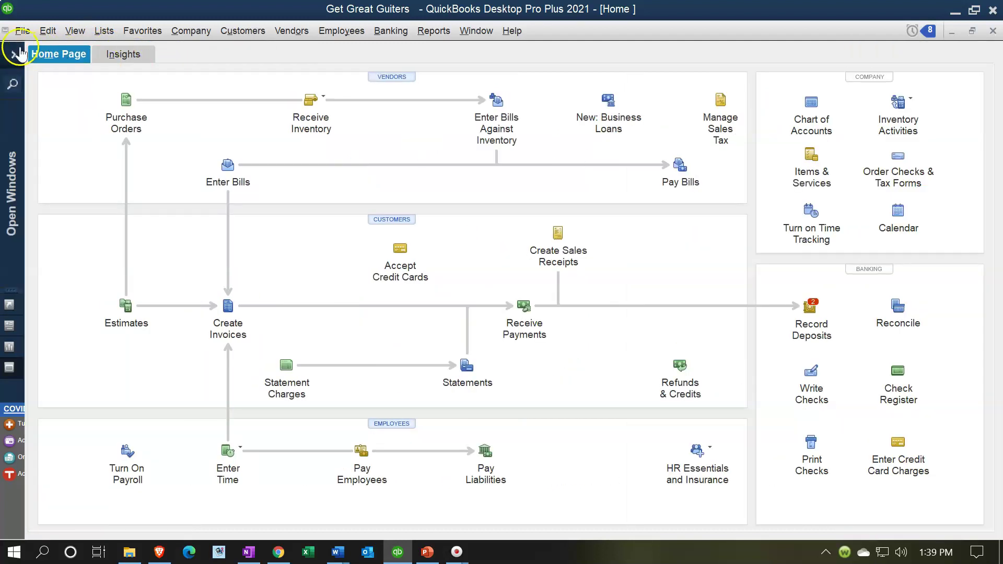
pyautogui.click(14, 55)
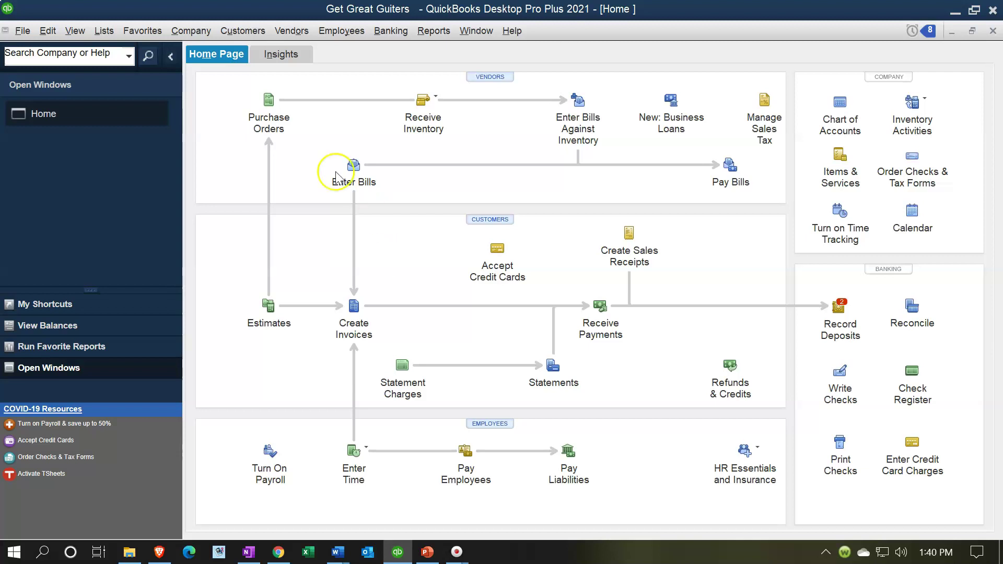
# Step: Show the Lists menu, point out the Item List, and close the menu
pyautogui.click(104, 31)
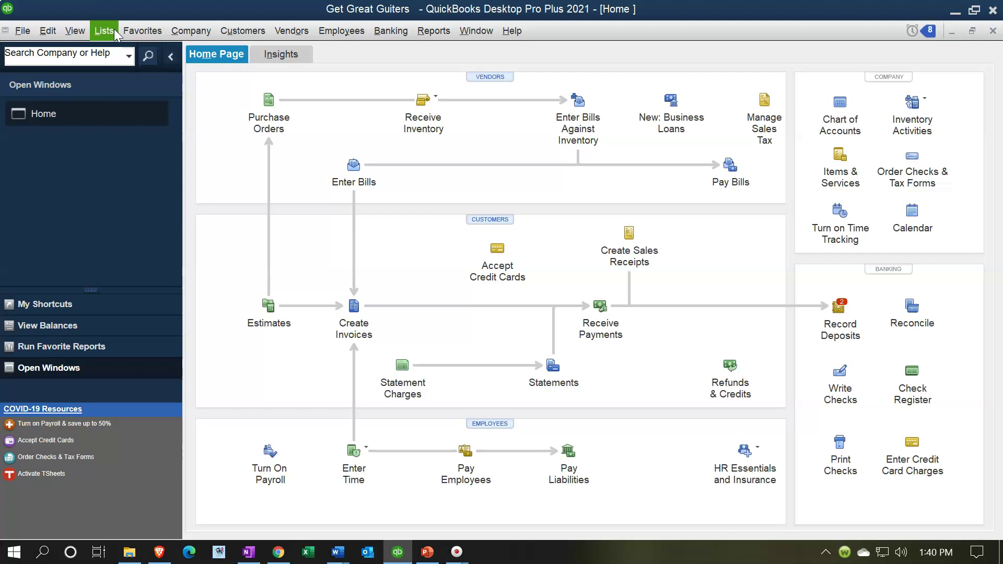
pyautogui.click(105, 30)
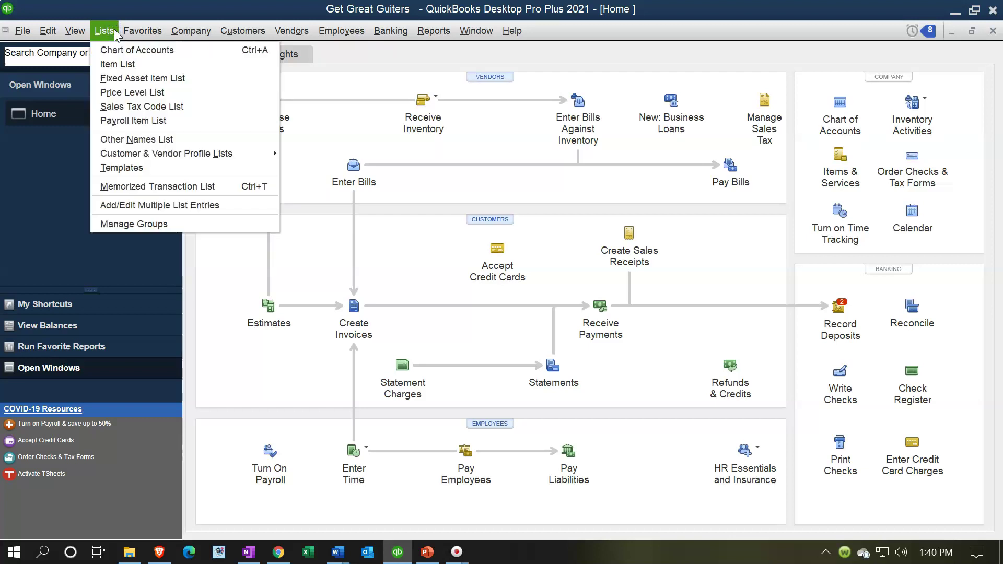
pyautogui.click(140, 65)
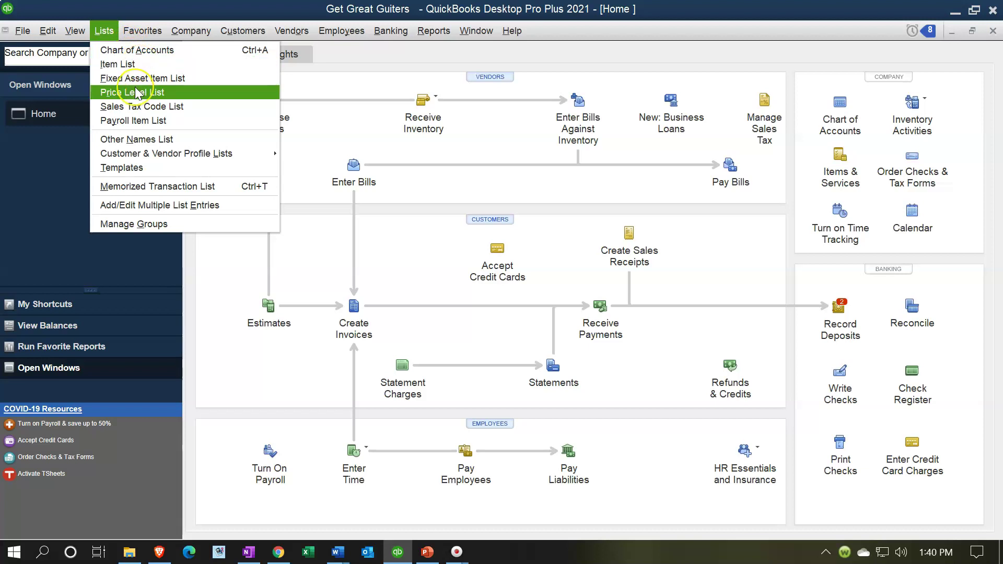
pyautogui.click(216, 259)
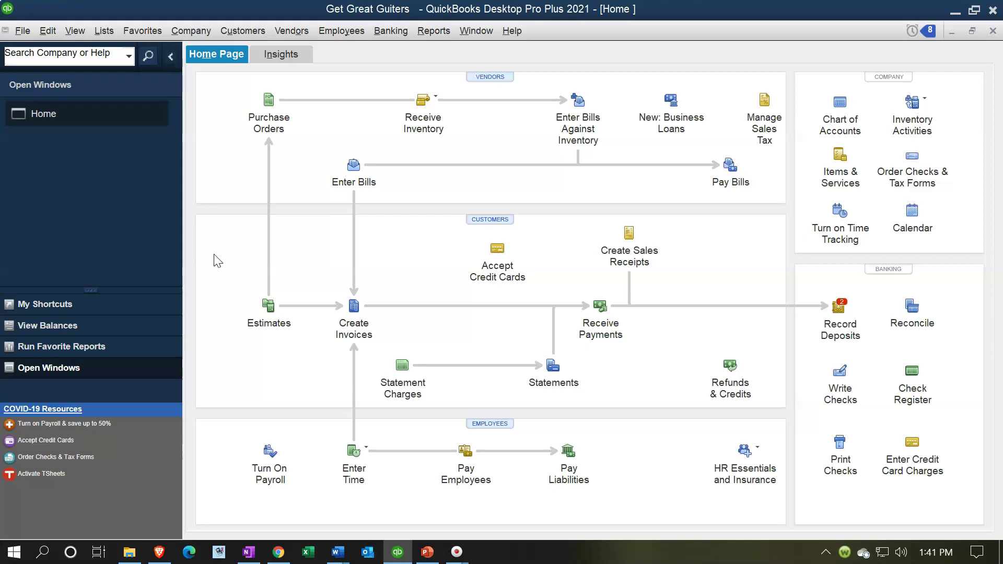
# Step: Reopen the Lists menu and point out the Chart of Accounts list
pyautogui.click(141, 37)
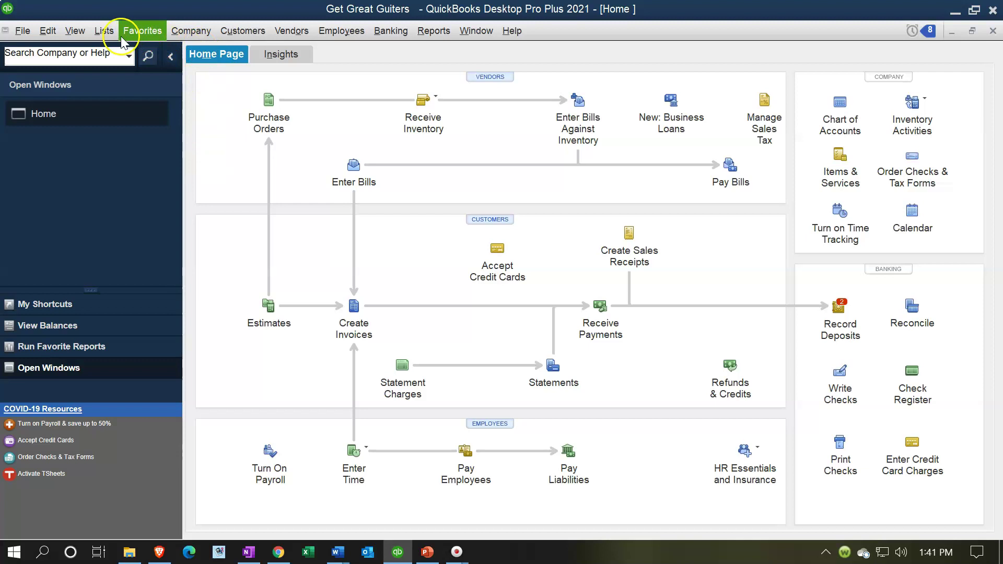
pyautogui.click(108, 31)
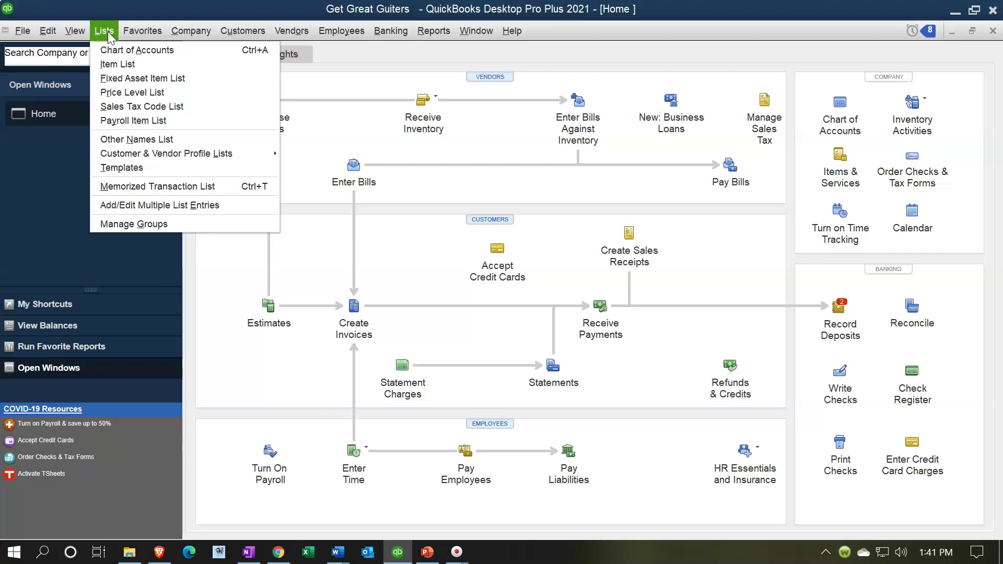
pyautogui.click(147, 54)
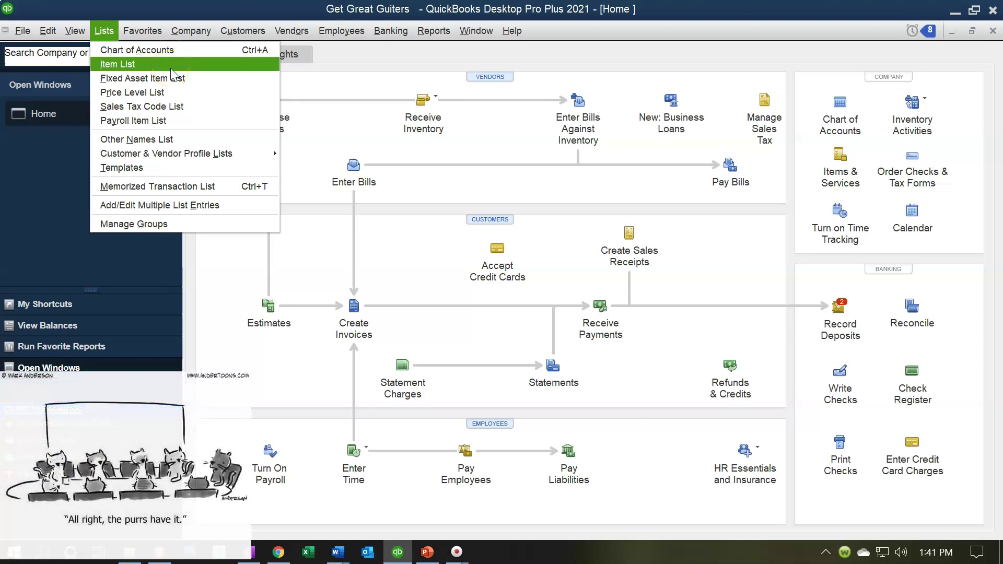
pyautogui.click(345, 329)
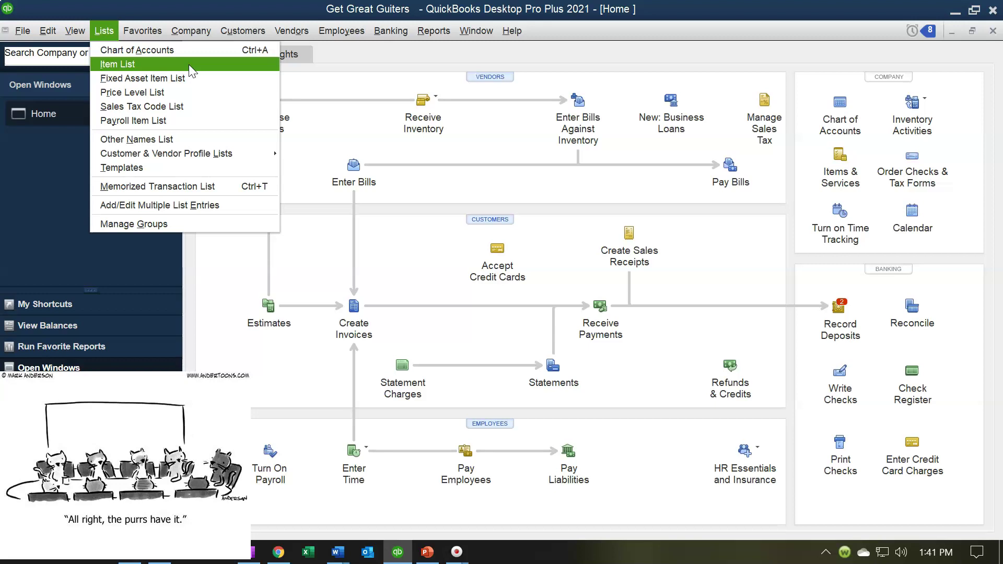
# Step: Open Lists > Fixed Asset Item List and review its empty contents
pyautogui.click(206, 79)
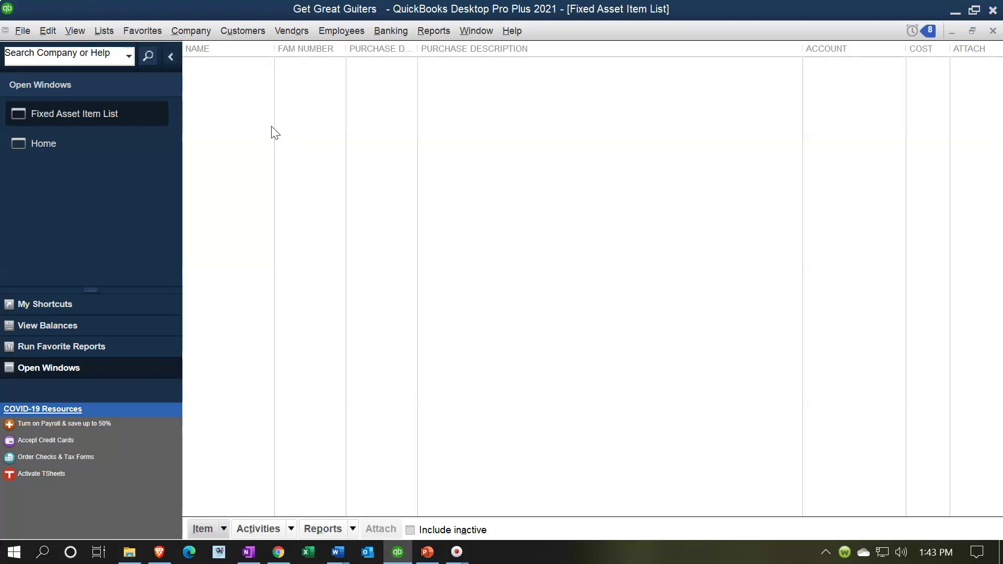
pyautogui.click(105, 31)
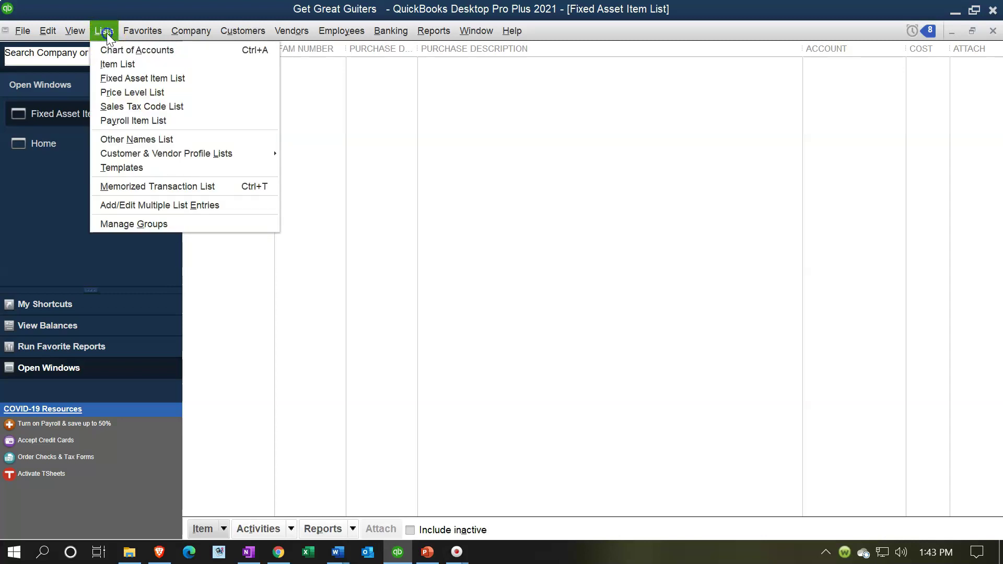
pyautogui.press('Escape')
pyautogui.click(323, 129)
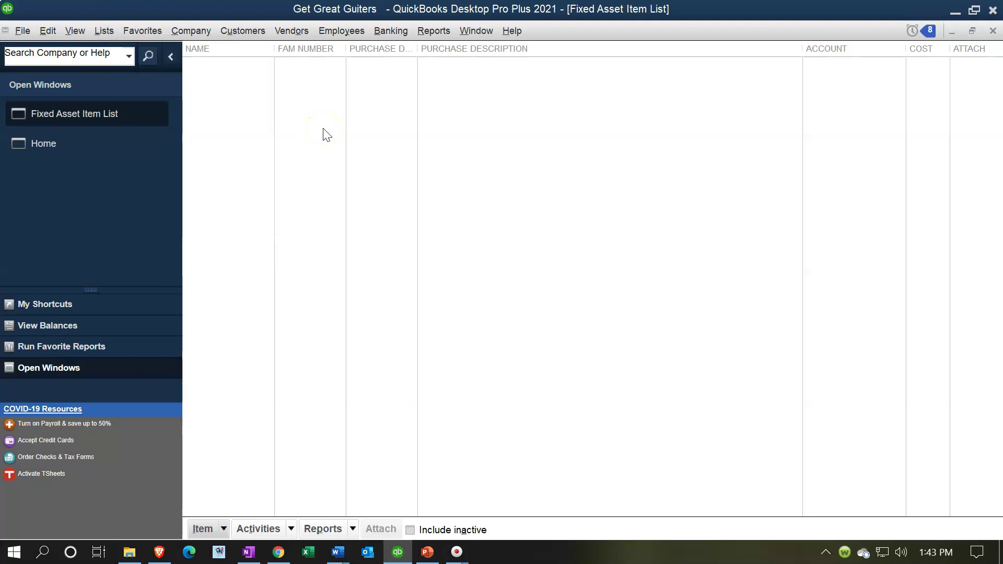
pyautogui.click(251, 101)
pyautogui.click(259, 95)
pyautogui.click(100, 32)
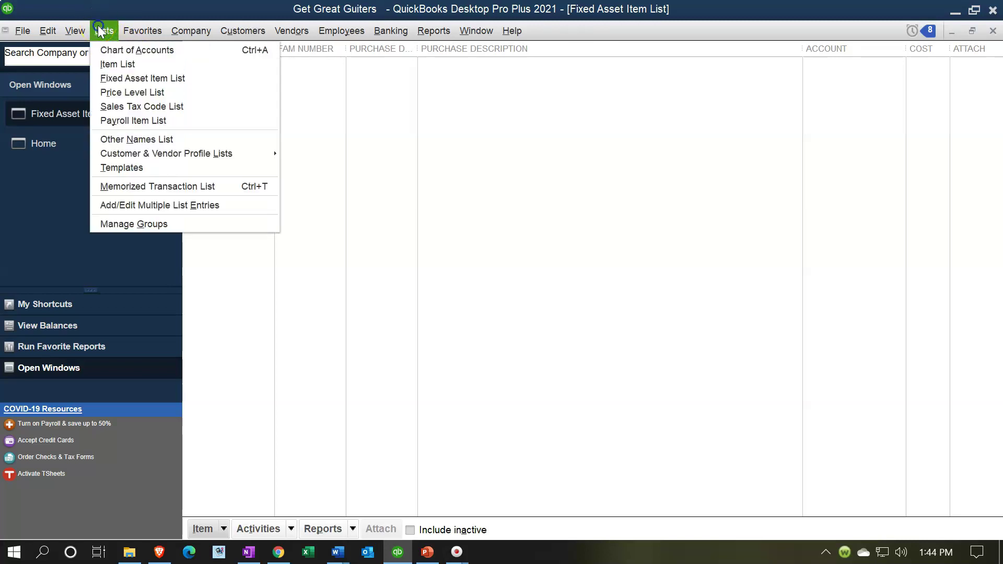
# Step: Open the empty Price Level List, then the Sales Tax Code List with Tax and Non codes
pyautogui.click(125, 93)
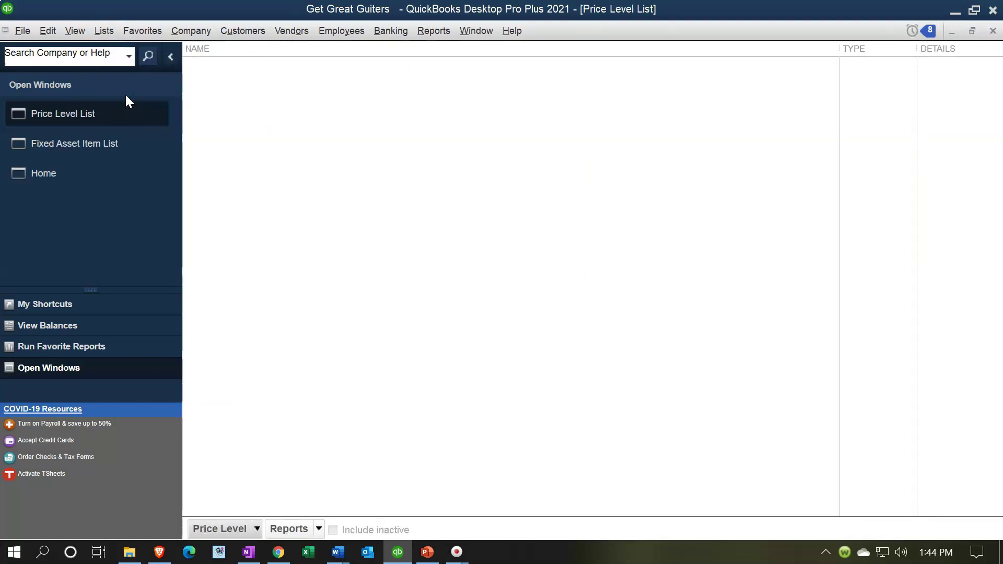
pyautogui.click(245, 173)
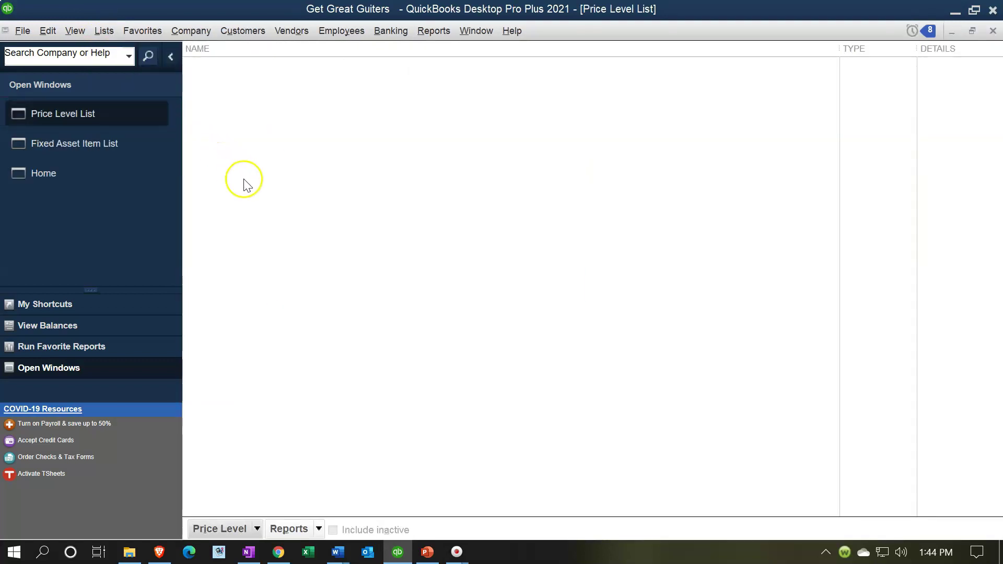
pyautogui.click(103, 37)
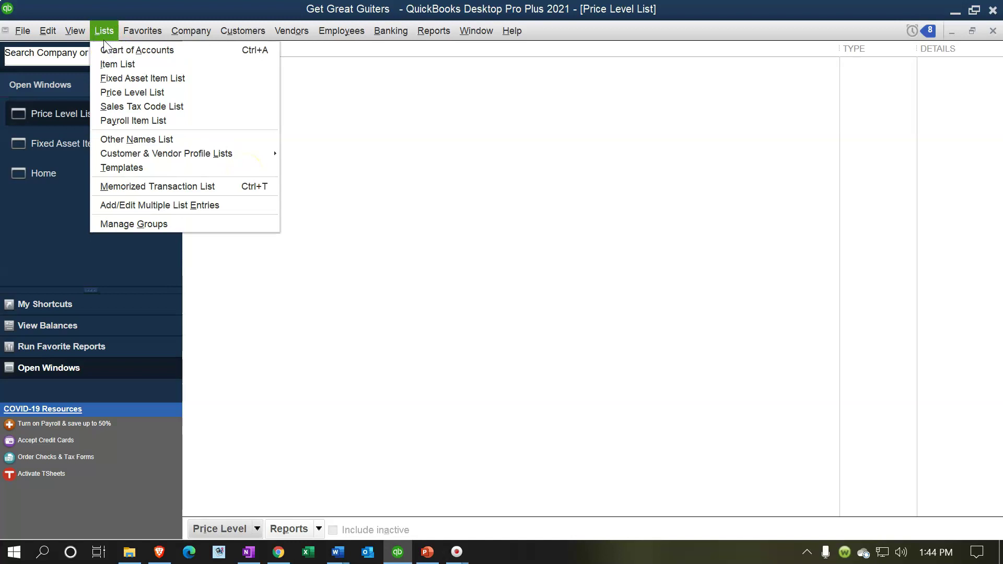
pyautogui.click(155, 110)
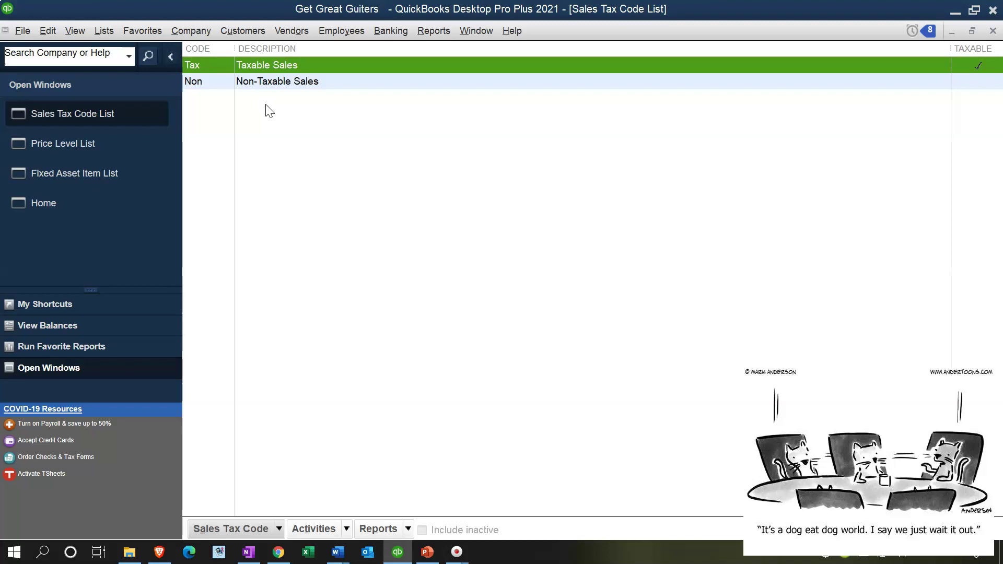
pyautogui.click(241, 107)
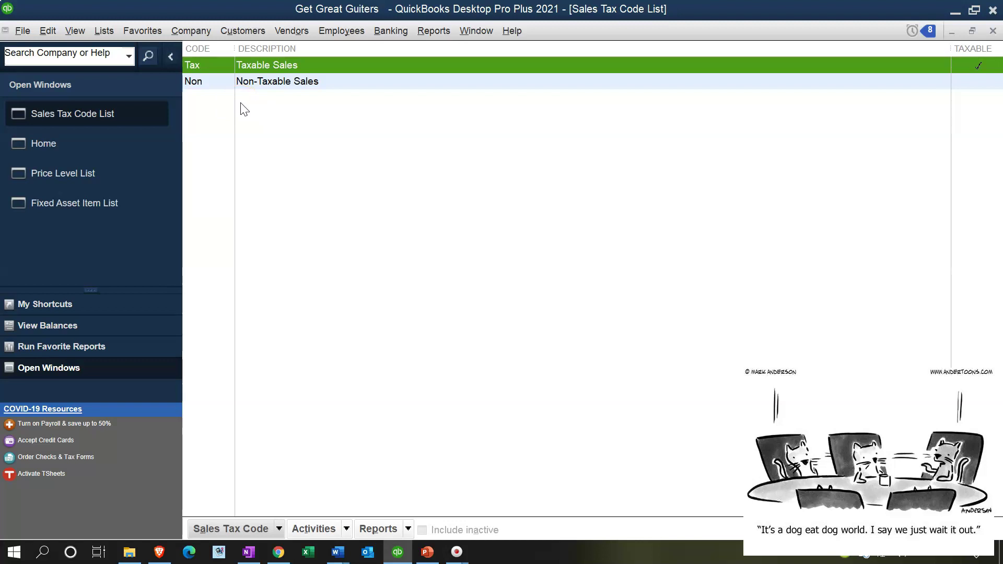
# Step: Open the Item List, widen the Type column, and view the EPR item's details
pyautogui.click(99, 32)
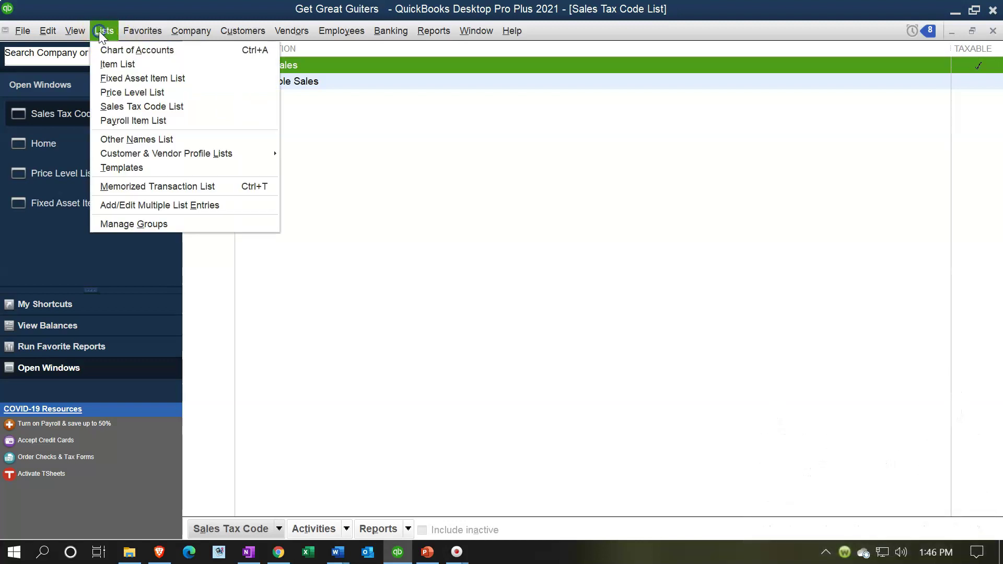
pyautogui.click(125, 63)
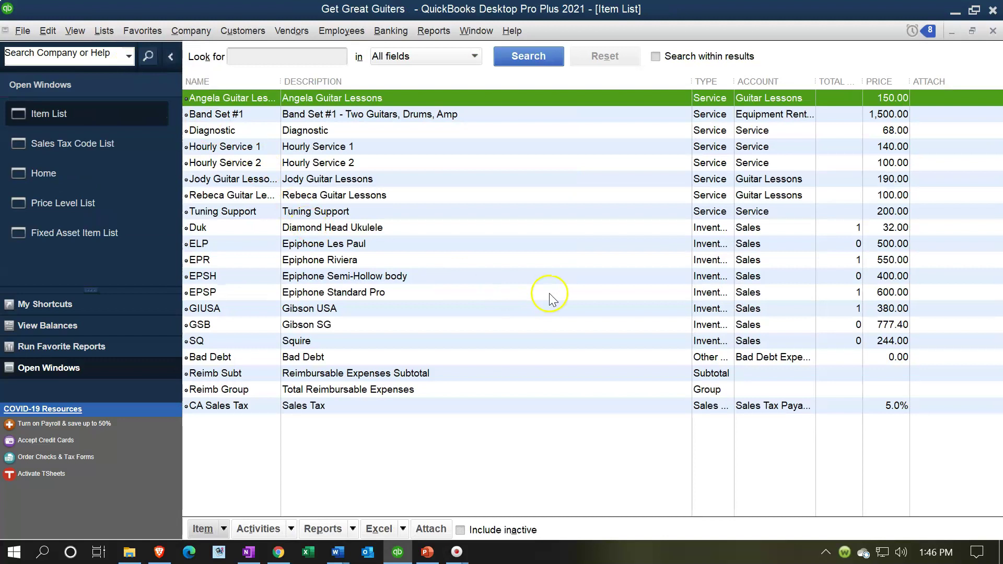
pyautogui.moveTo(693, 82); pyautogui.dragTo(659, 82)
pyautogui.doubleClick(395, 261)
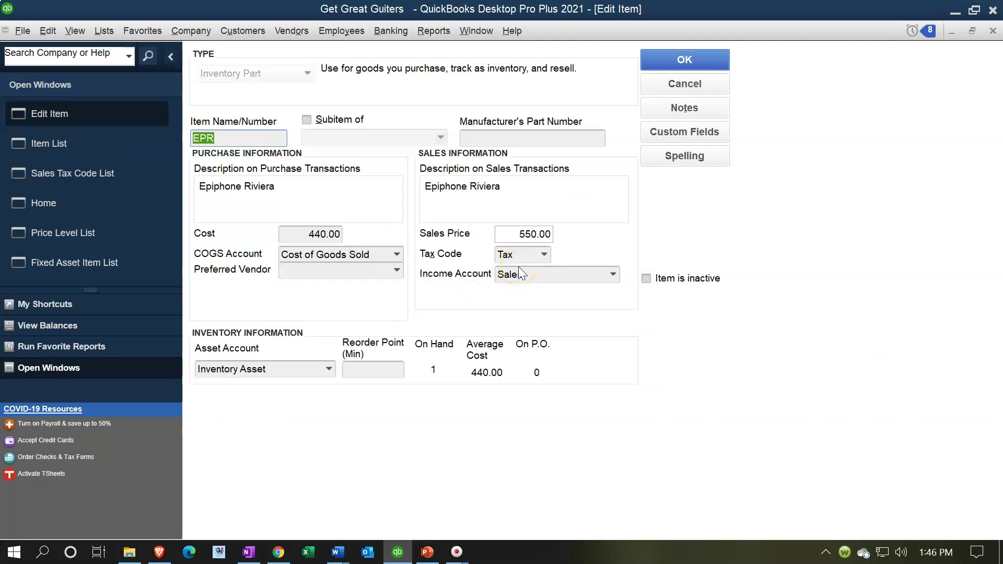
# Step: View the Hourly Service 1 item, which carries the Non tax code, then close it
pyautogui.click(96, 181)
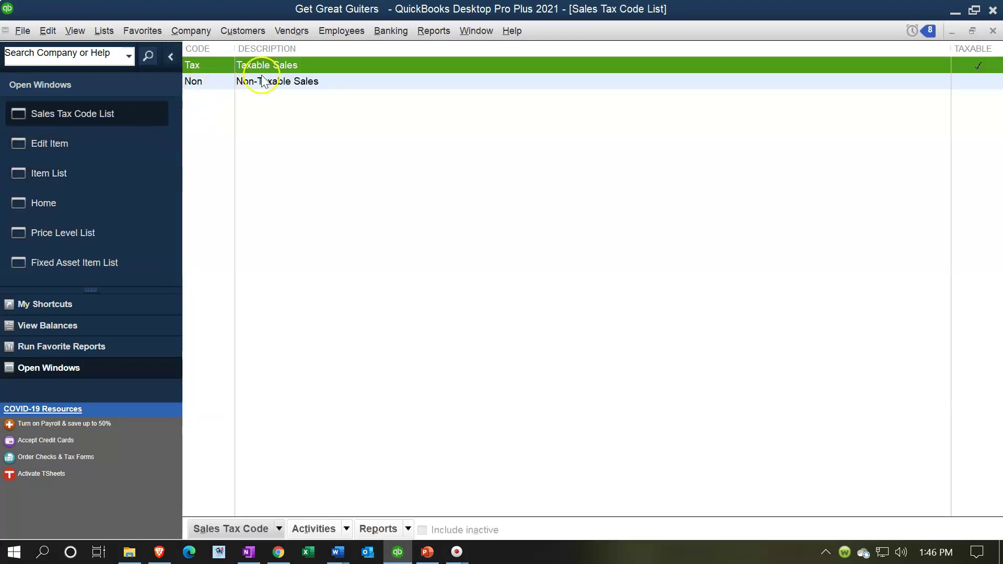
pyautogui.click(92, 171)
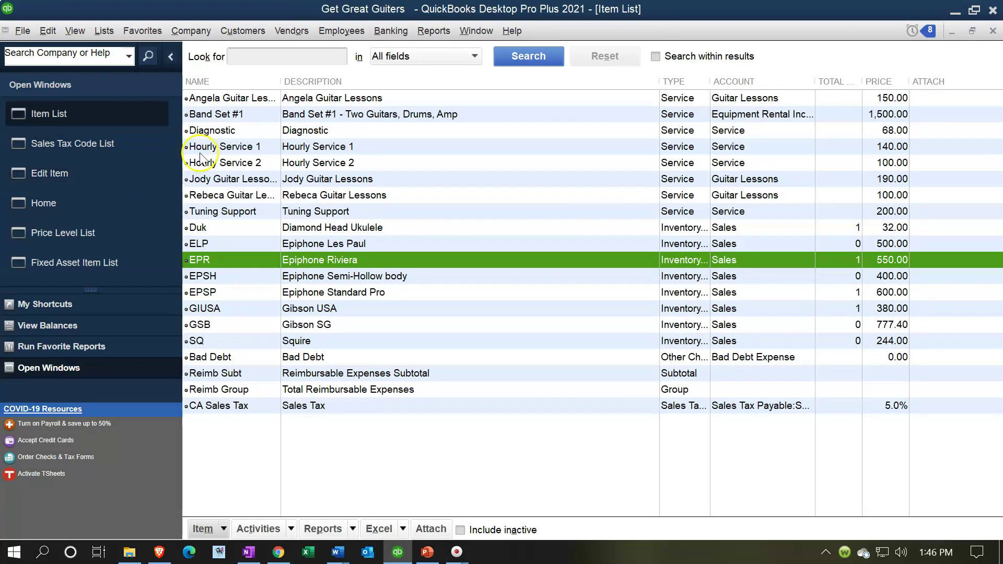
pyautogui.click(499, 149)
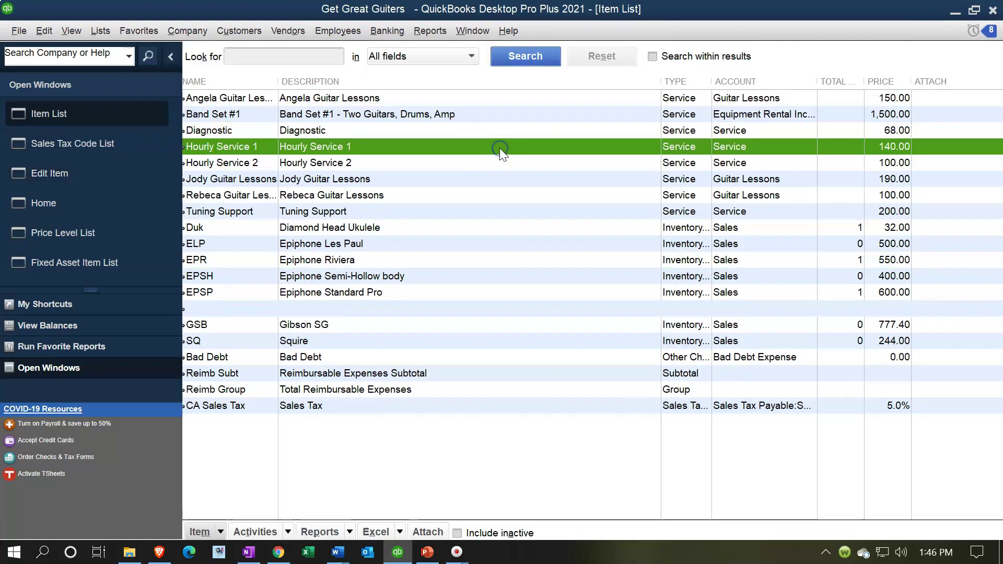
pyautogui.doubleClick(499, 148)
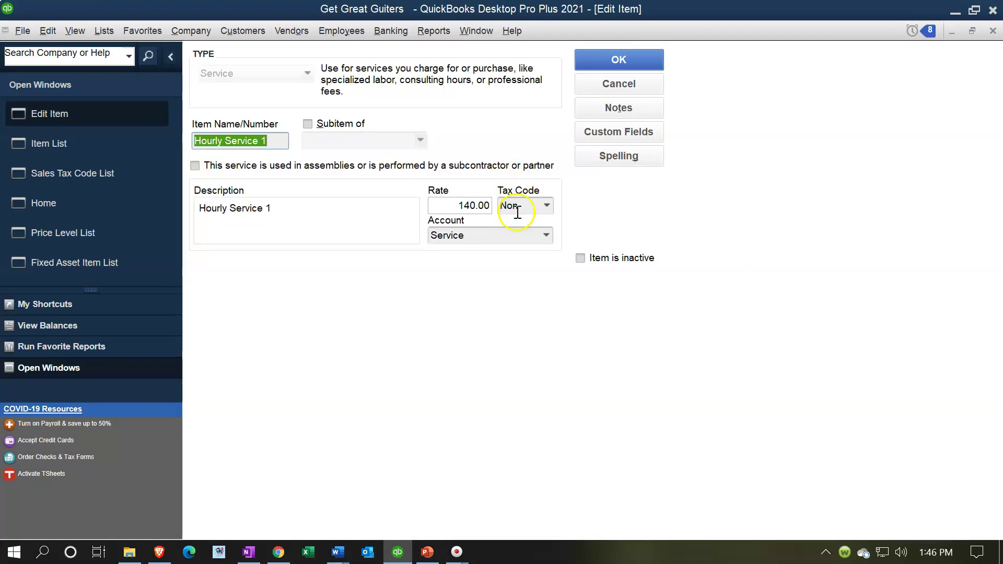
pyautogui.click(992, 31)
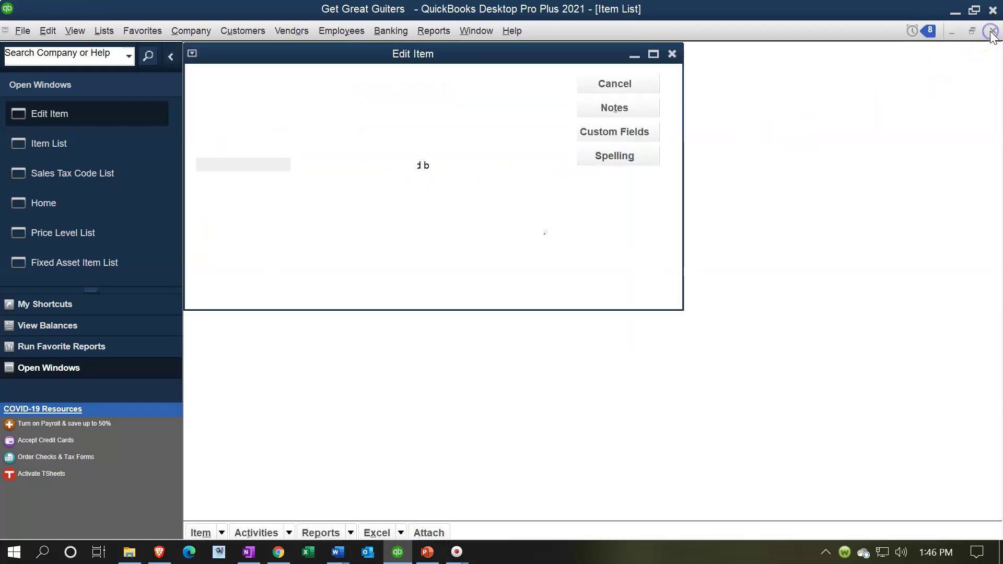
# Step: Open the Payroll Item List showing salary, hourly wage, federal and California tax items
pyautogui.click(104, 31)
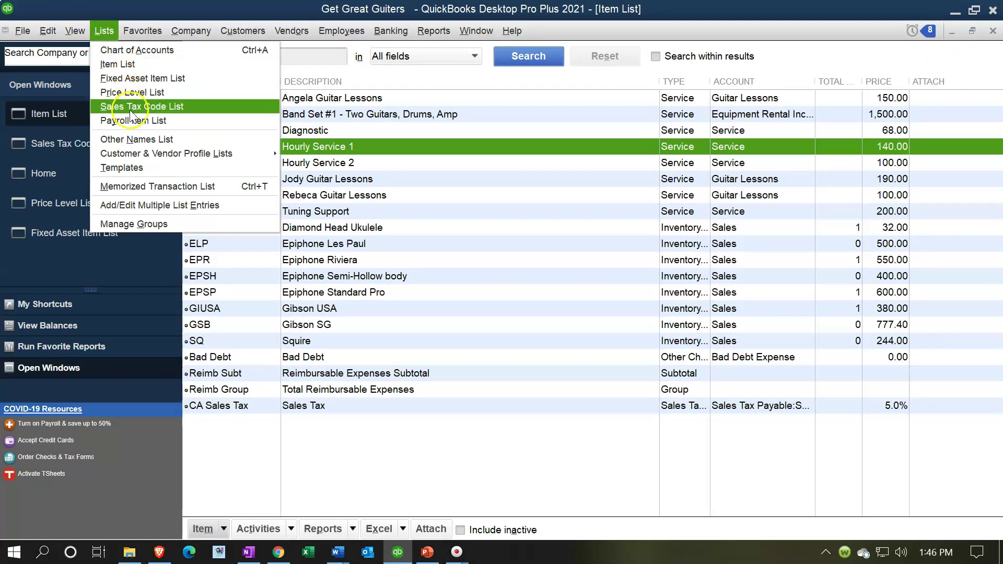
pyautogui.click(185, 125)
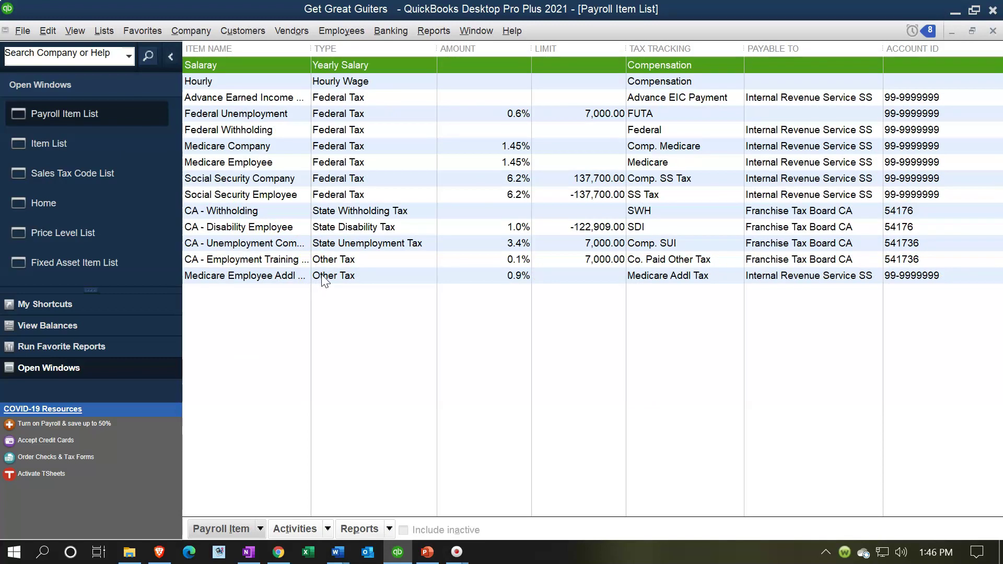
pyautogui.click(326, 266)
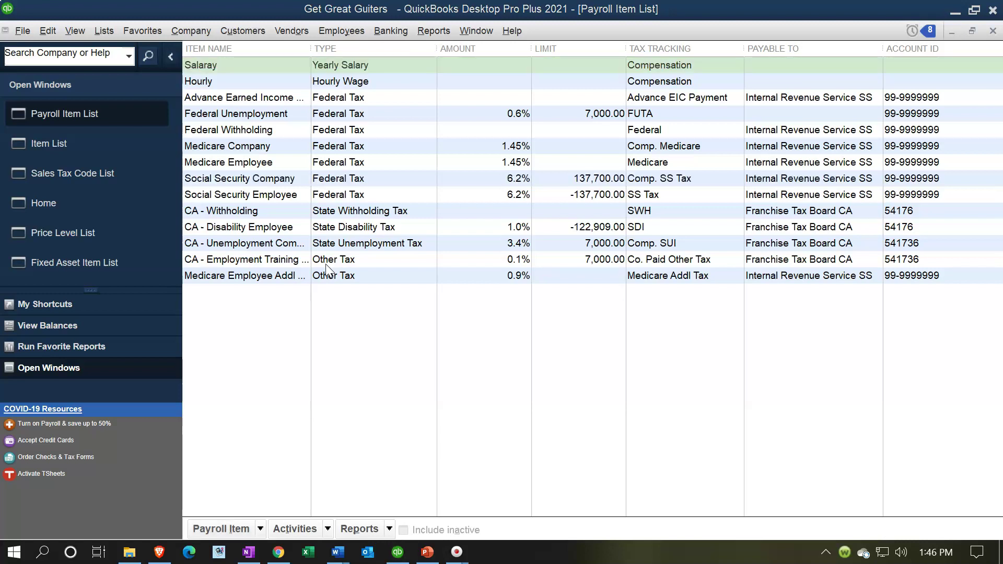
pyautogui.click(330, 333)
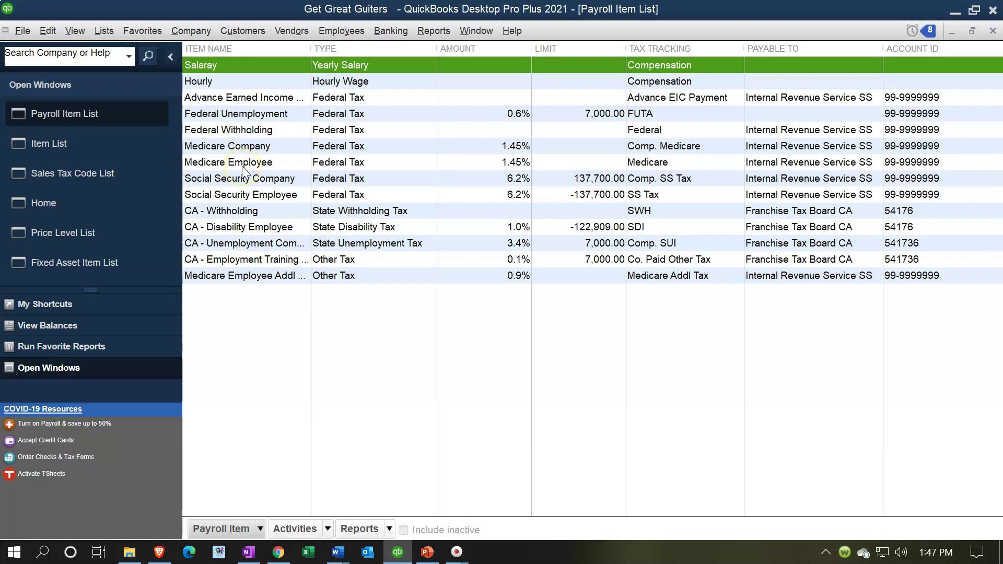
# Step: Open the Other Names List with its three entries, then glance at the Customers and Vendors menus
pyautogui.click(104, 31)
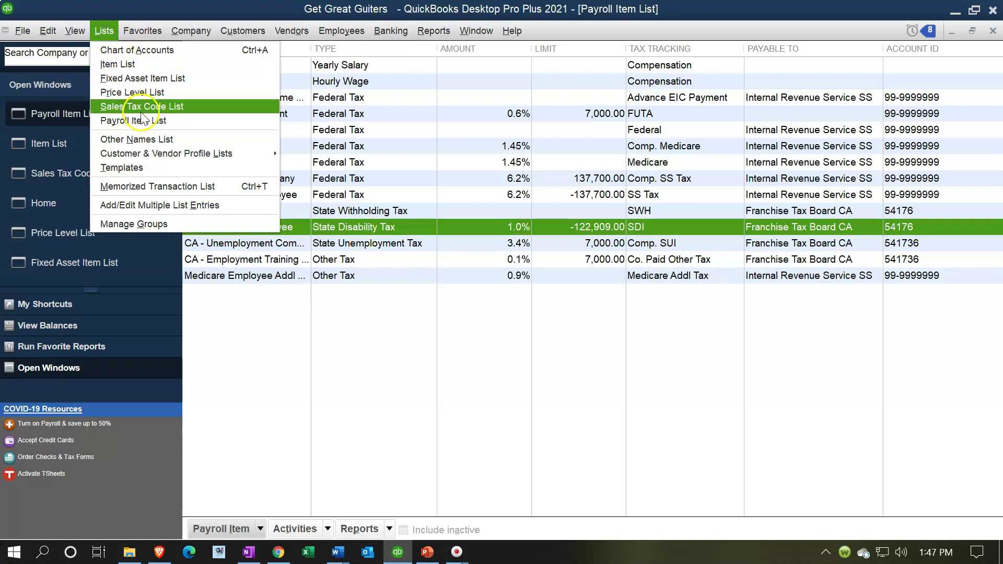
pyautogui.click(211, 139)
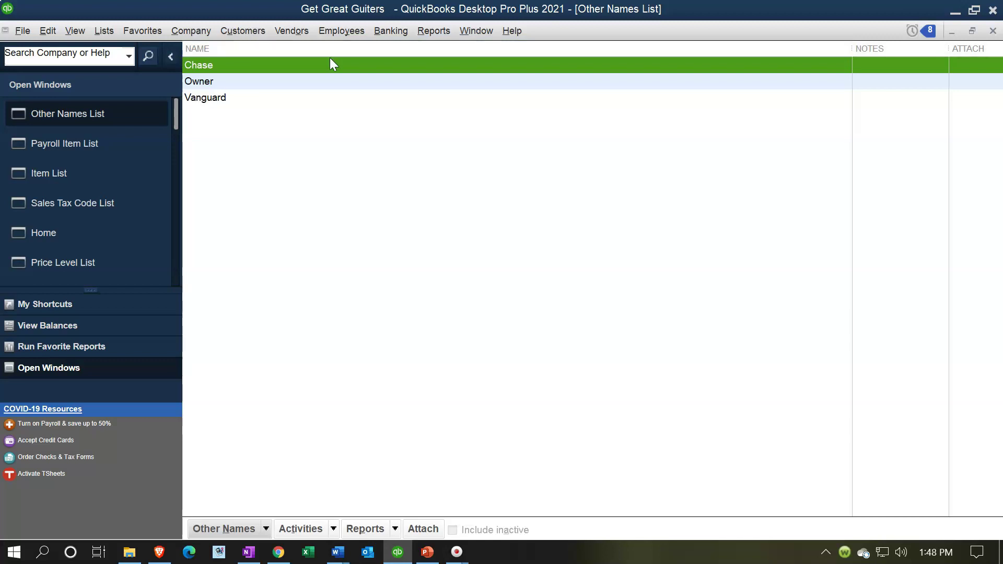
pyautogui.click(256, 42)
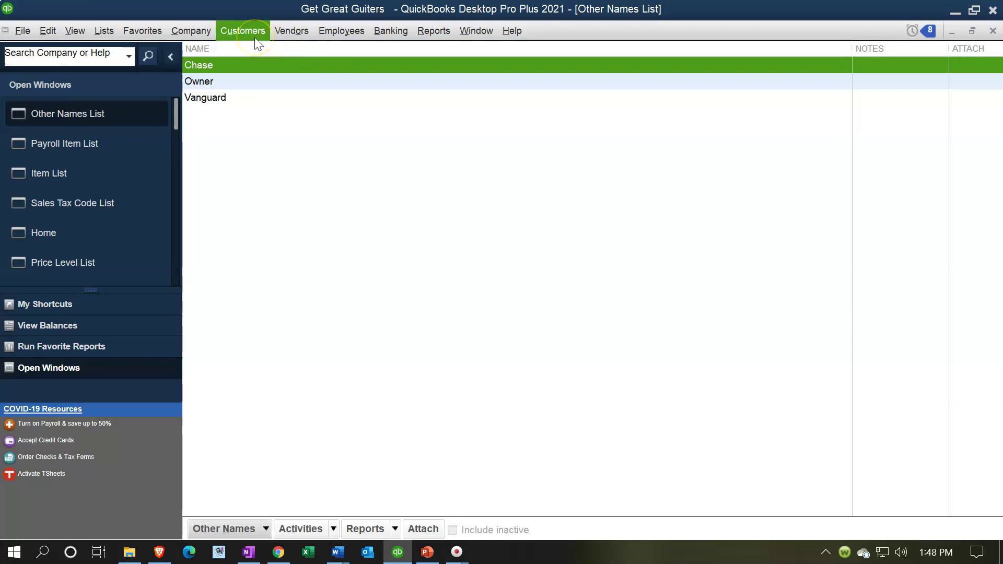
pyautogui.click(255, 37)
pyautogui.click(277, 35)
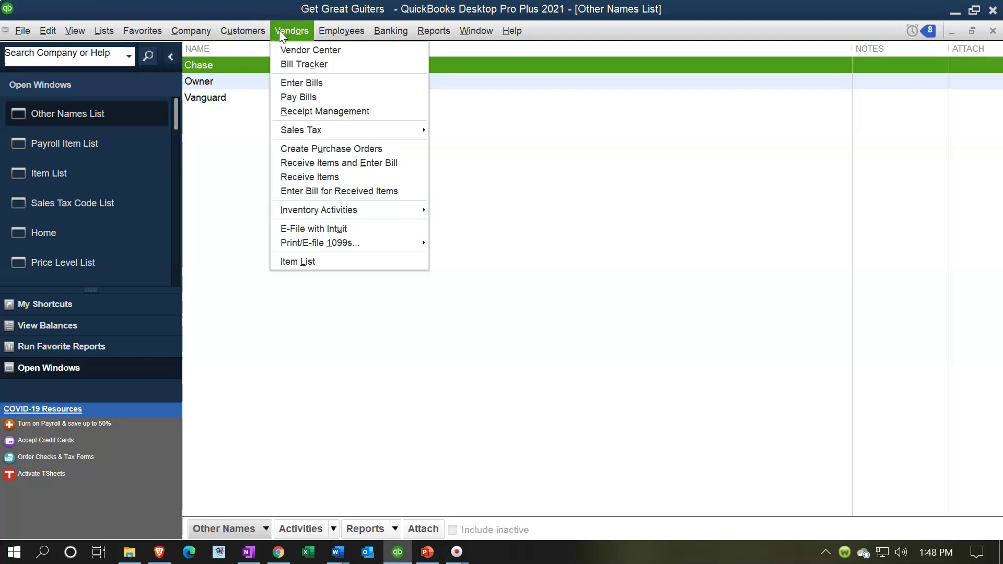
pyautogui.click(279, 30)
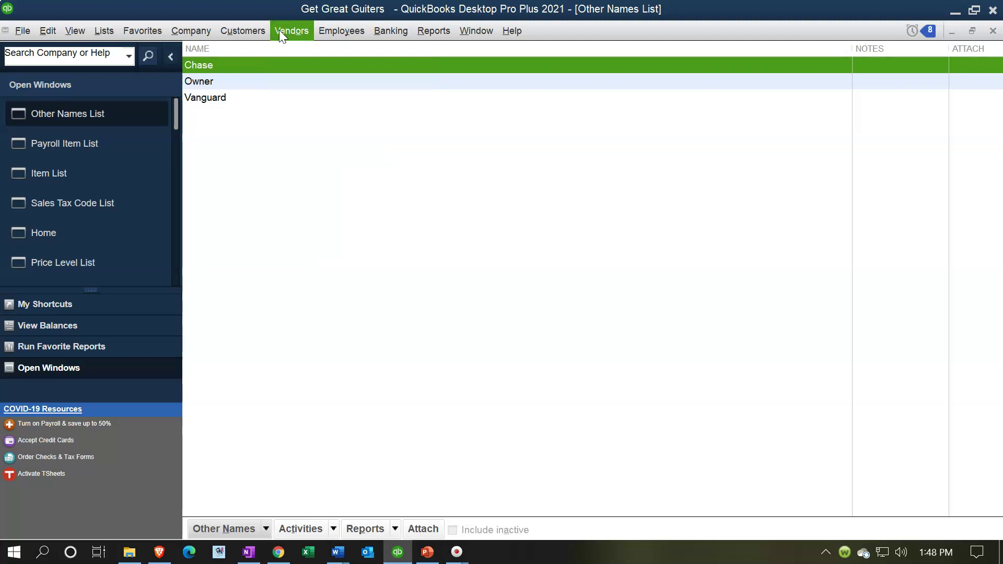
pyautogui.click(255, 63)
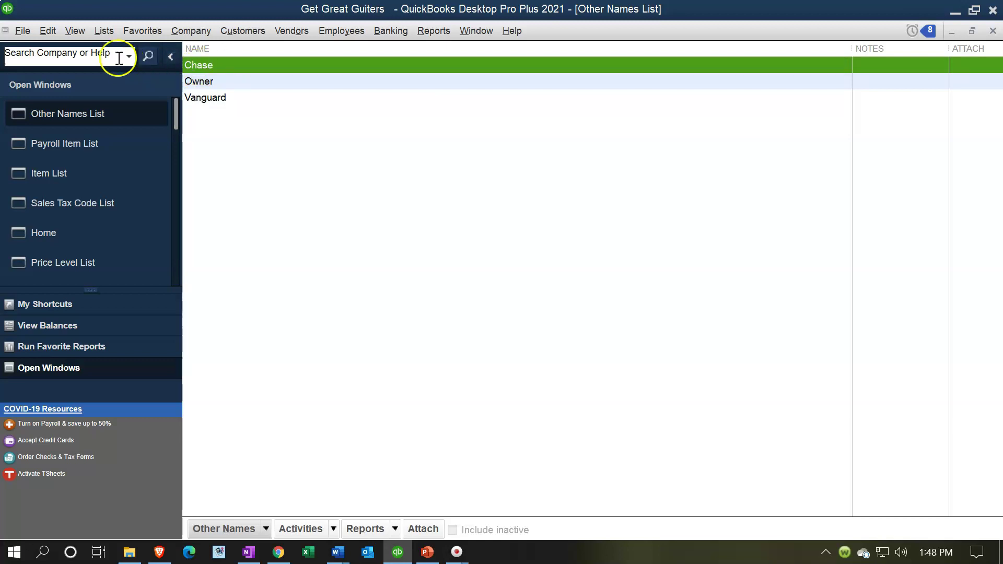
# Step: Browse the Lists menu's Templates and Customer & Vendor Profile Lists entries
pyautogui.click(80, 36)
pyautogui.moveTo(97, 34)
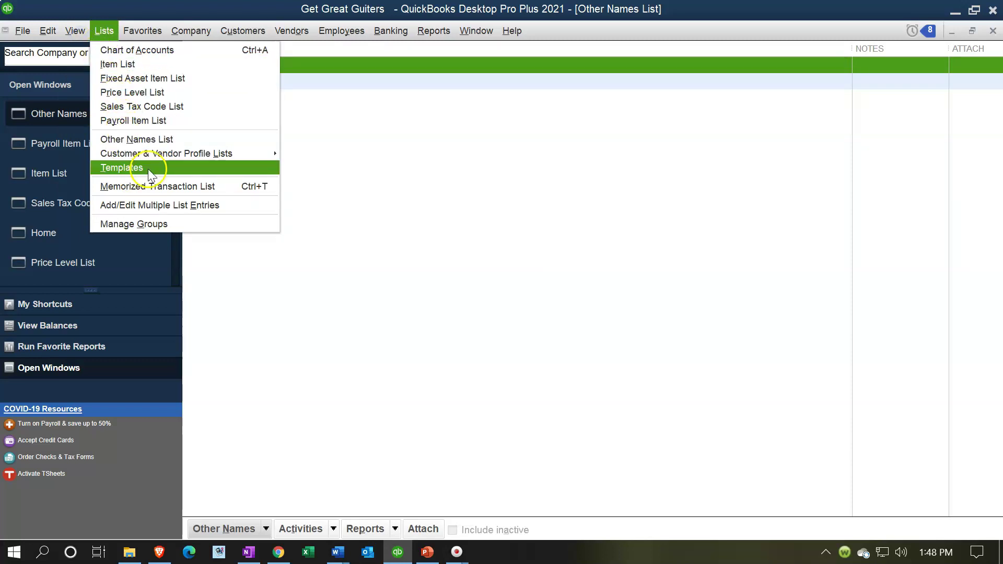
pyautogui.moveTo(199, 154)
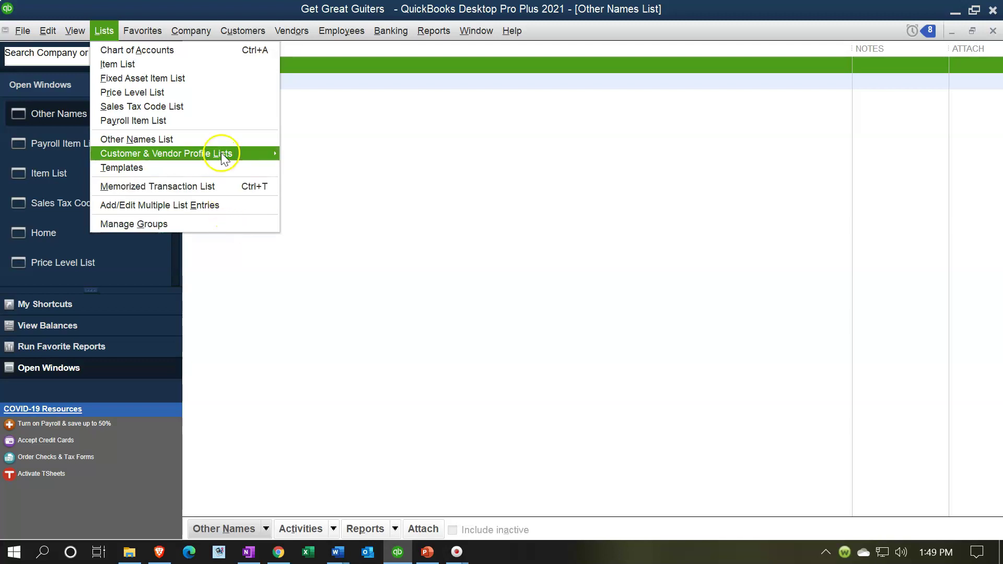
pyautogui.click(230, 140)
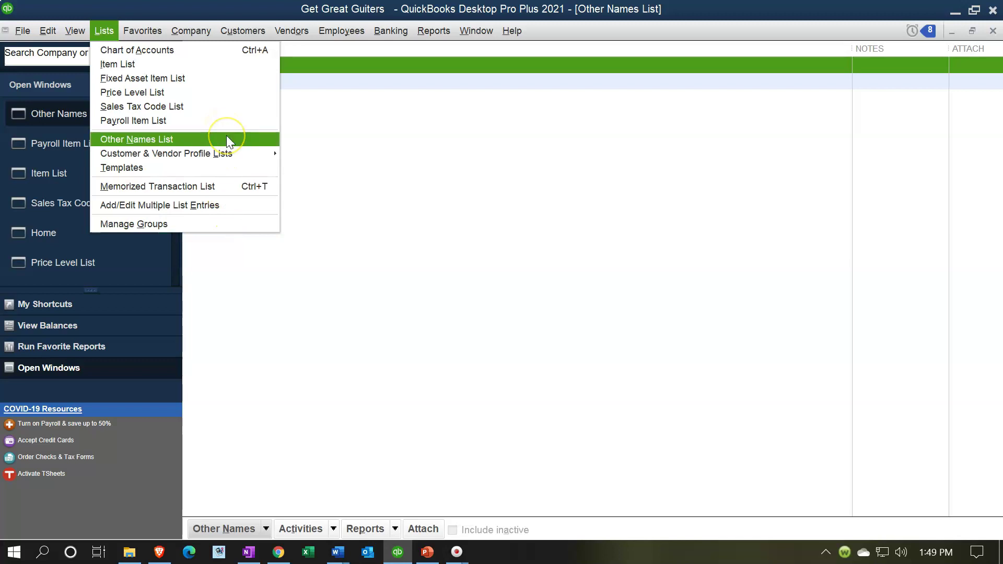